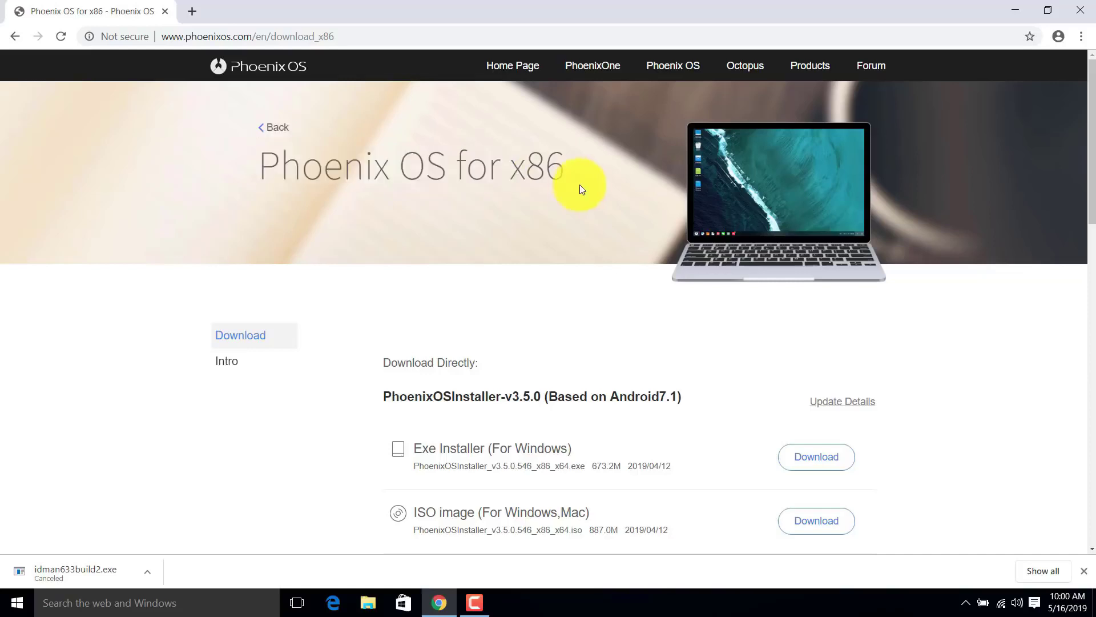
# Examine the Phoenix OS for x86 download page, including the v3.5.0 (Based on Android7.1) heading and the Exe Installer (For Windows) entry
pyautogui.moveTo(274, 176); pyautogui.dragTo(497, 172)
pyautogui.click(494, 171)
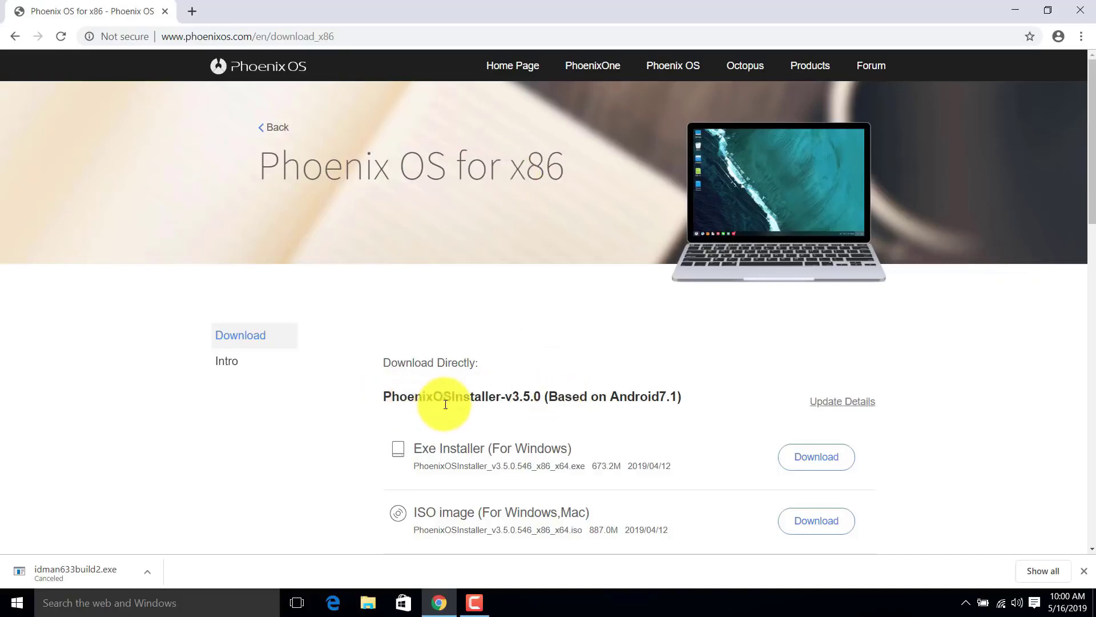
pyautogui.moveTo(506, 397); pyautogui.dragTo(693, 398)
pyautogui.click(666, 396)
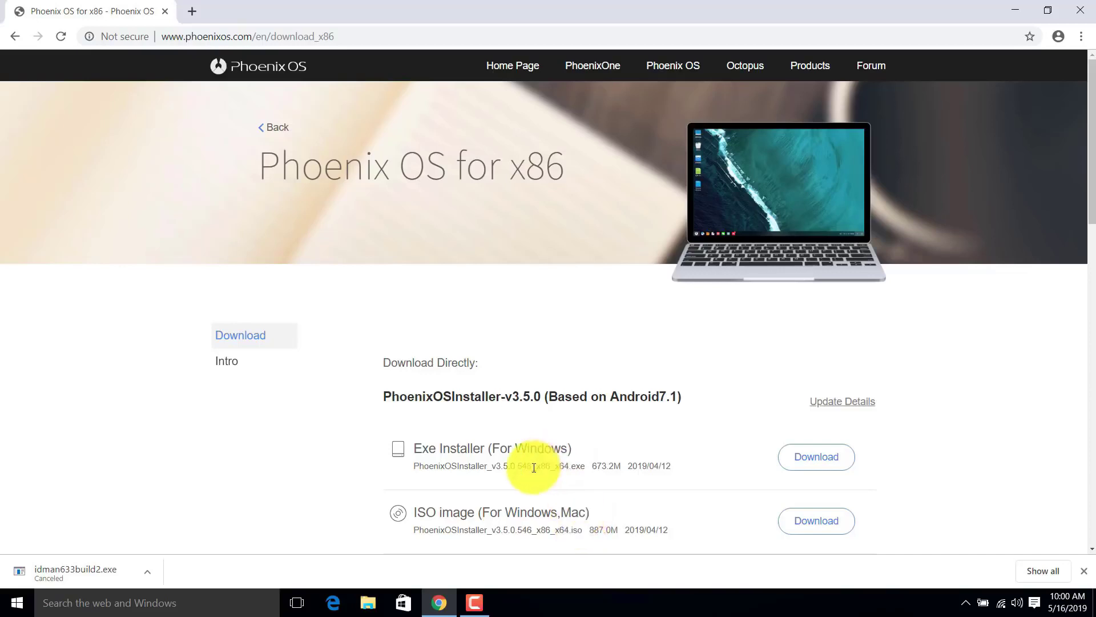
pyautogui.click(811, 460)
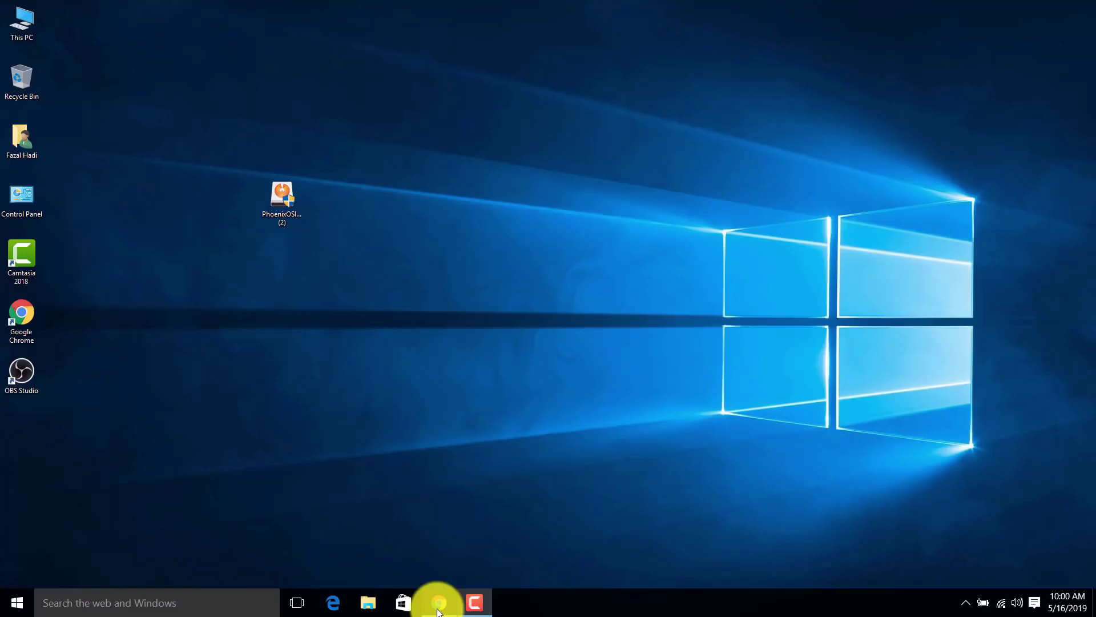
pyautogui.click(439, 601)
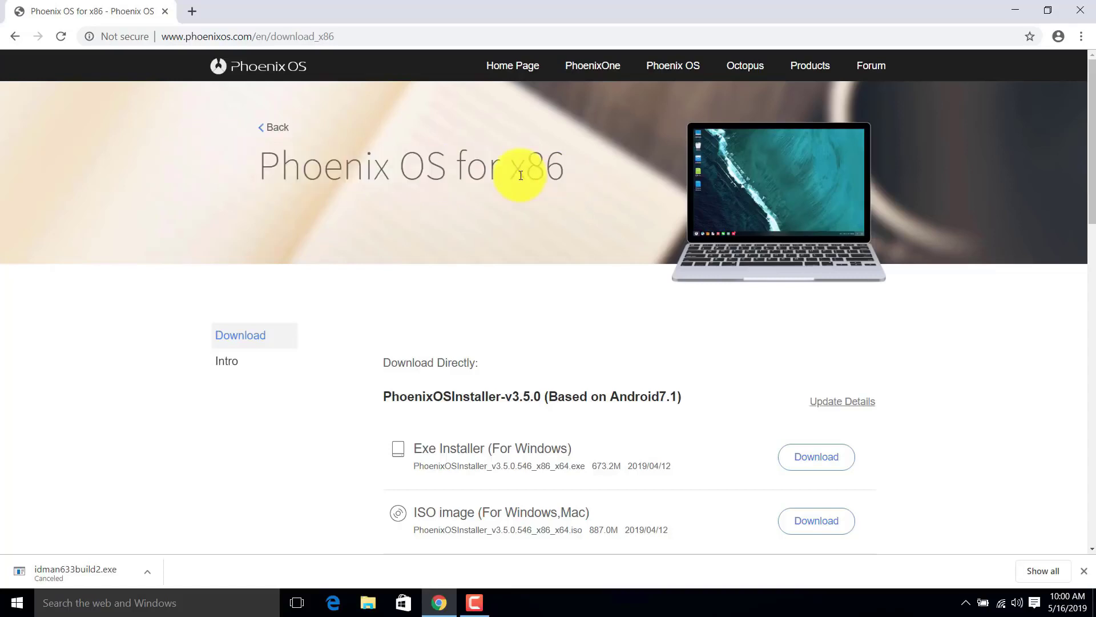
pyautogui.moveTo(275, 174); pyautogui.dragTo(558, 177)
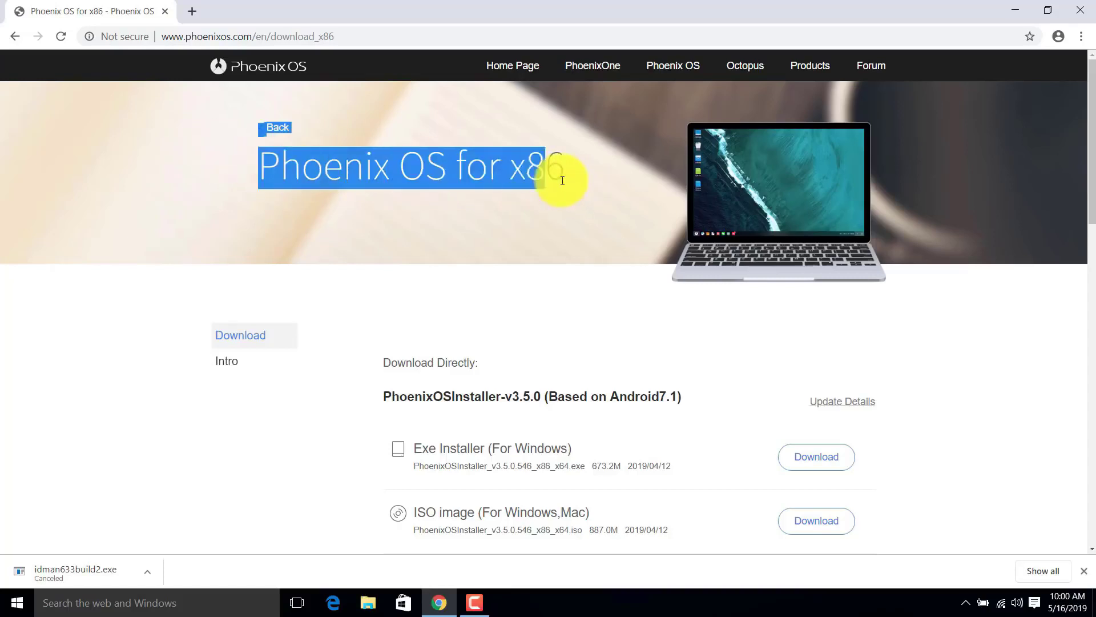
pyautogui.click(489, 172)
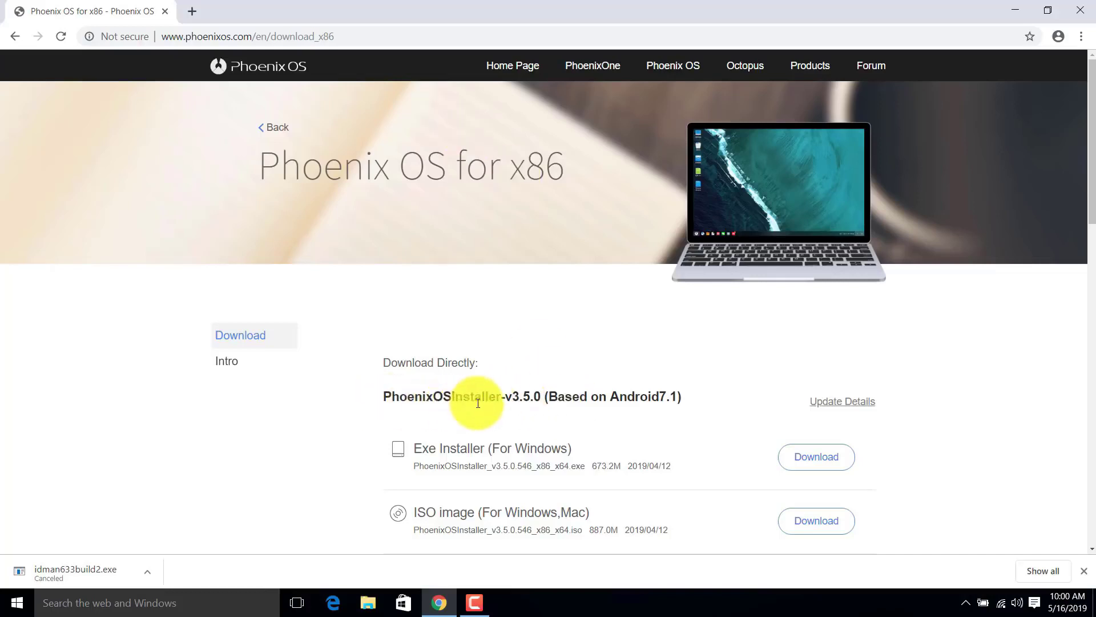
pyautogui.moveTo(505, 396); pyautogui.dragTo(691, 398)
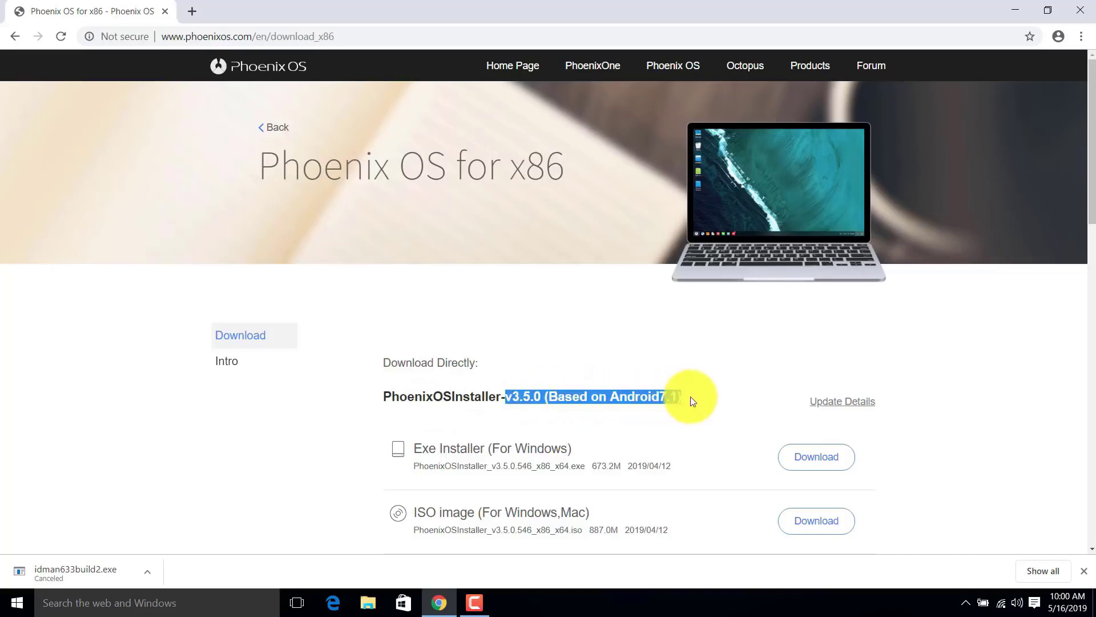
pyautogui.click(660, 396)
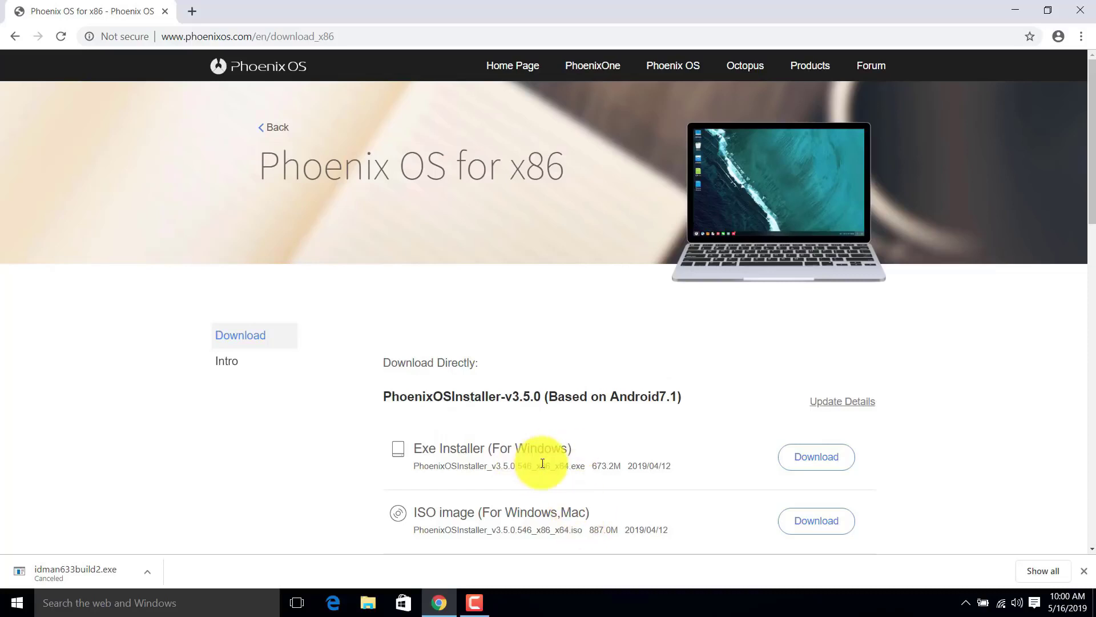
# Start downloading the Phoenix OS v3.5.0 Exe Installer (For Windows) from MEGA and pause the transfer
pyautogui.click(807, 468)
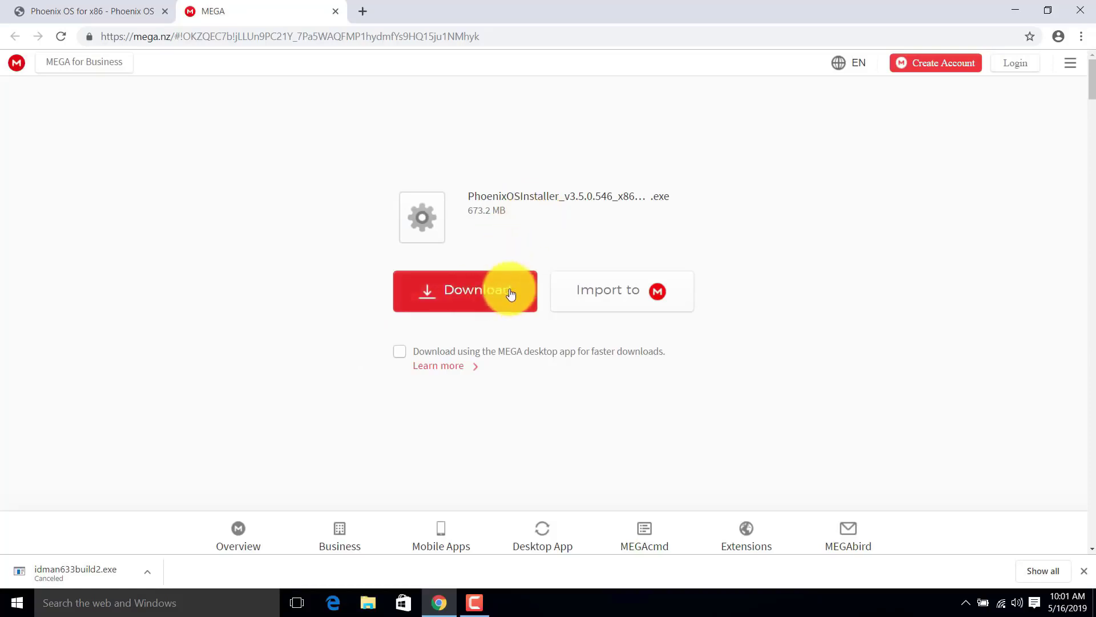
pyautogui.click(484, 296)
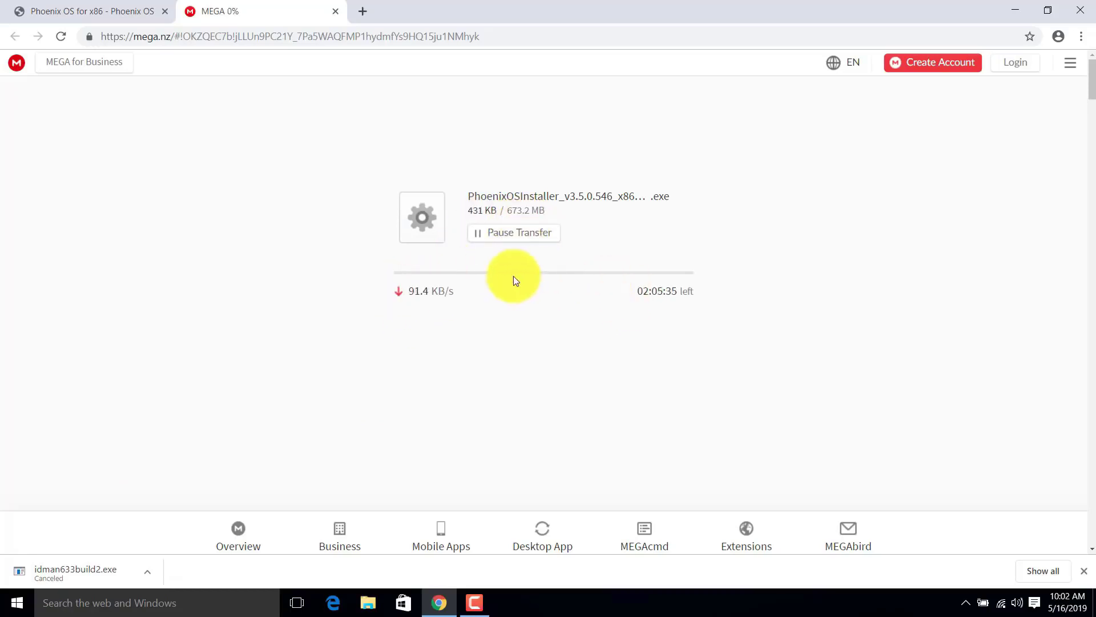
pyautogui.click(515, 245)
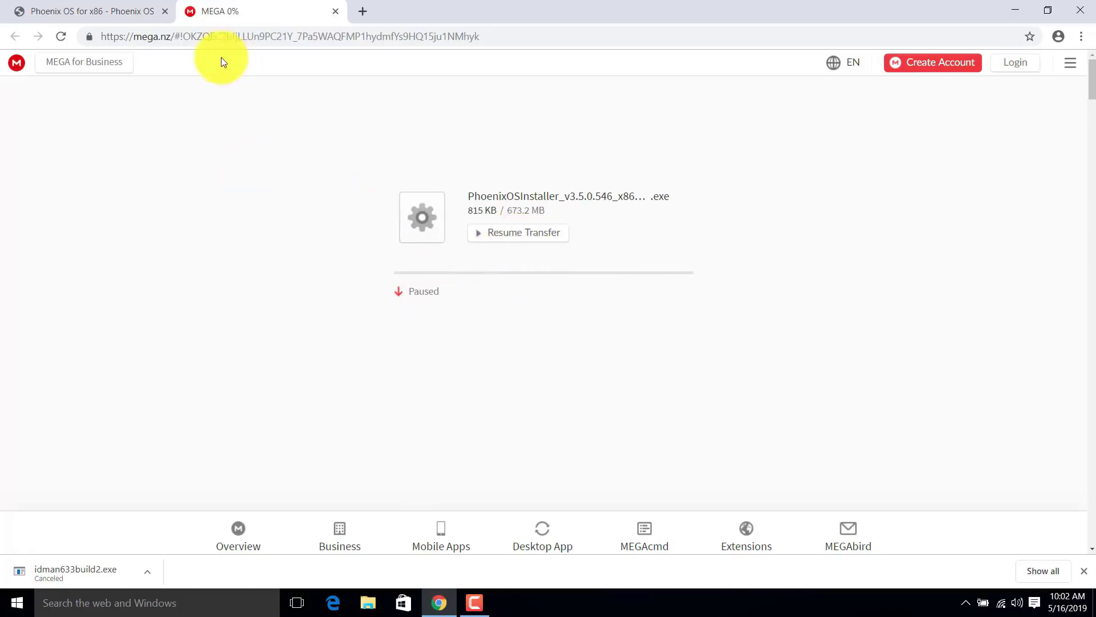
# Close the browser and leave the MEGA site, abandoning the paused download
pyautogui.click(111, 11)
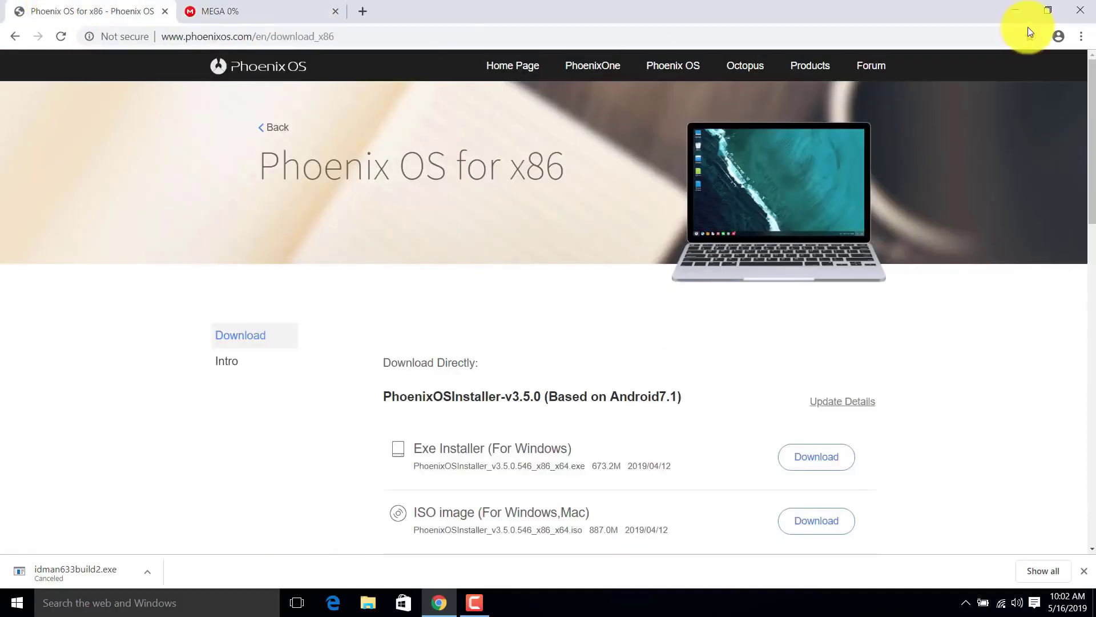
pyautogui.click(1081, 11)
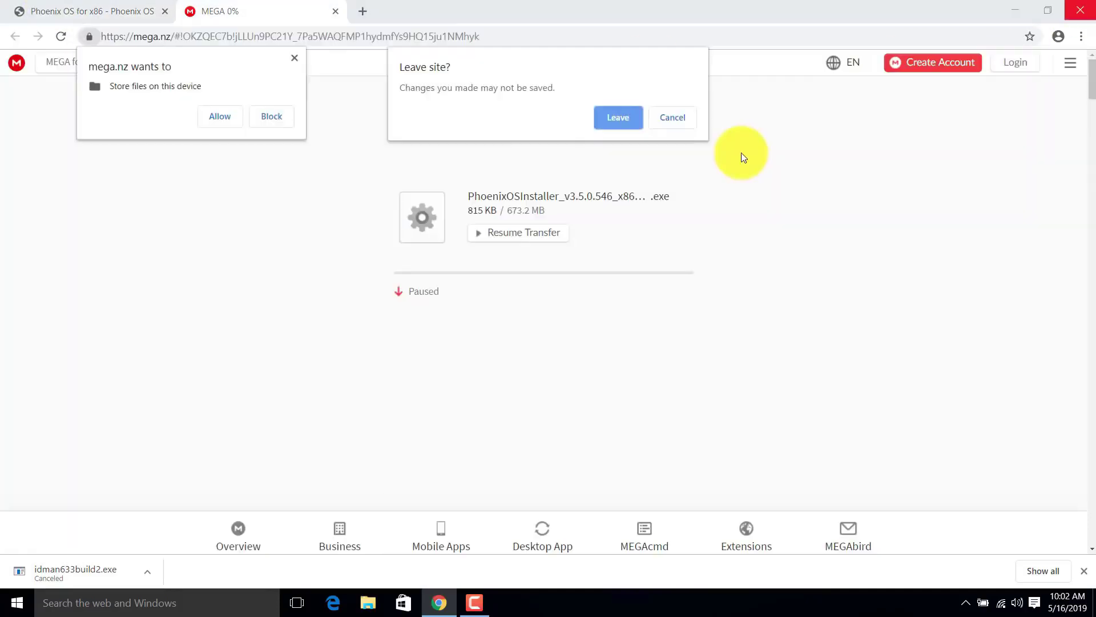
pyautogui.click(611, 118)
# Run the Phoenix OS installer saved on the desktop and choose the hard disk installation type
pyautogui.moveTo(248, 138); pyautogui.dragTo(301, 213)
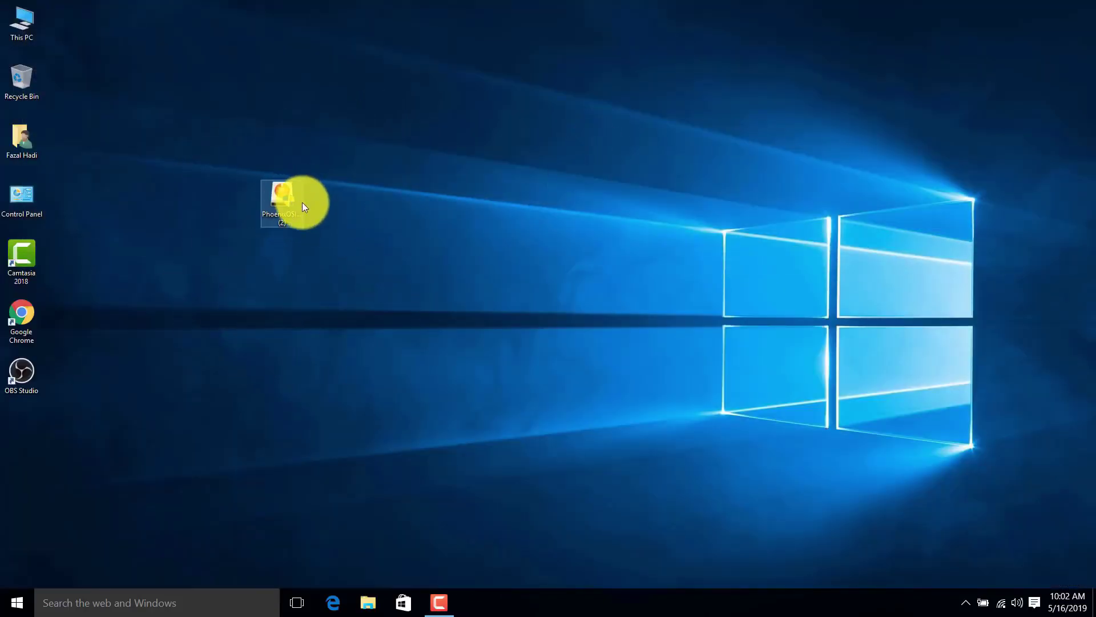
pyautogui.click(287, 229)
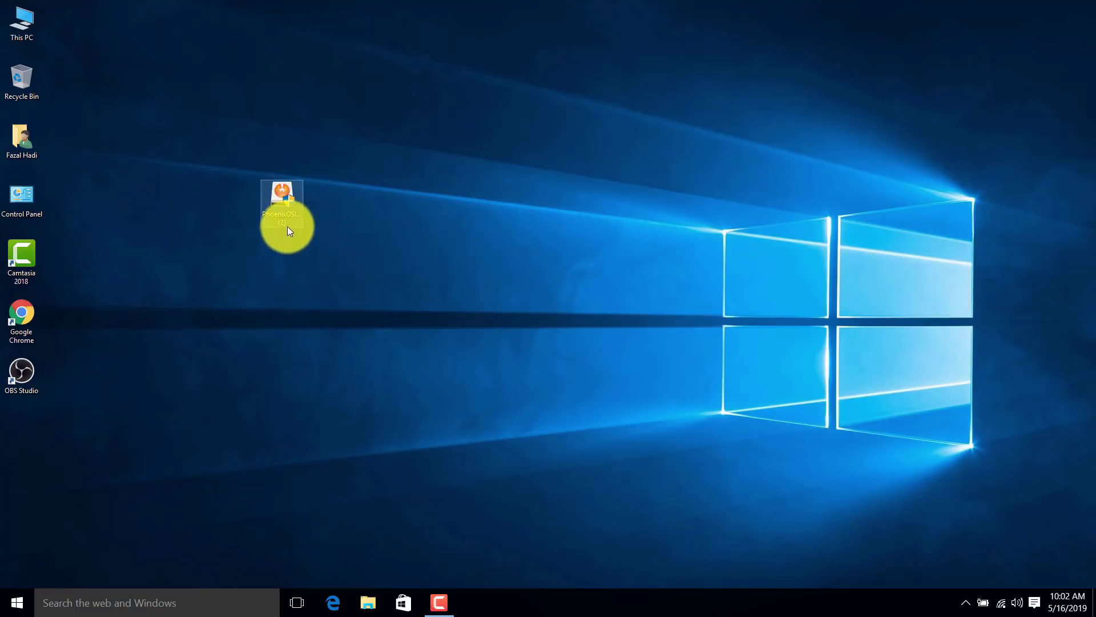
pyautogui.click(399, 231)
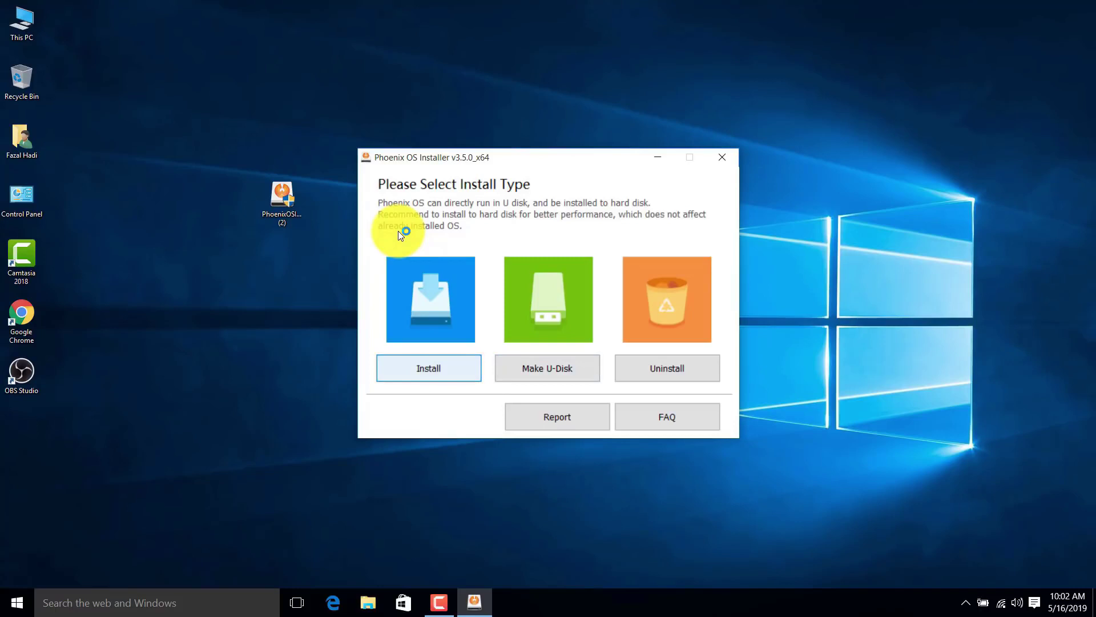
pyautogui.press('Return')
# Go through the installer's target disk choices and check the free space of the local drives in File Explorer
pyautogui.press('Tab')
pyautogui.hotkey('alt', 'Down')
pyautogui.press('Down')
pyautogui.press('Down')
pyautogui.press('super+e')
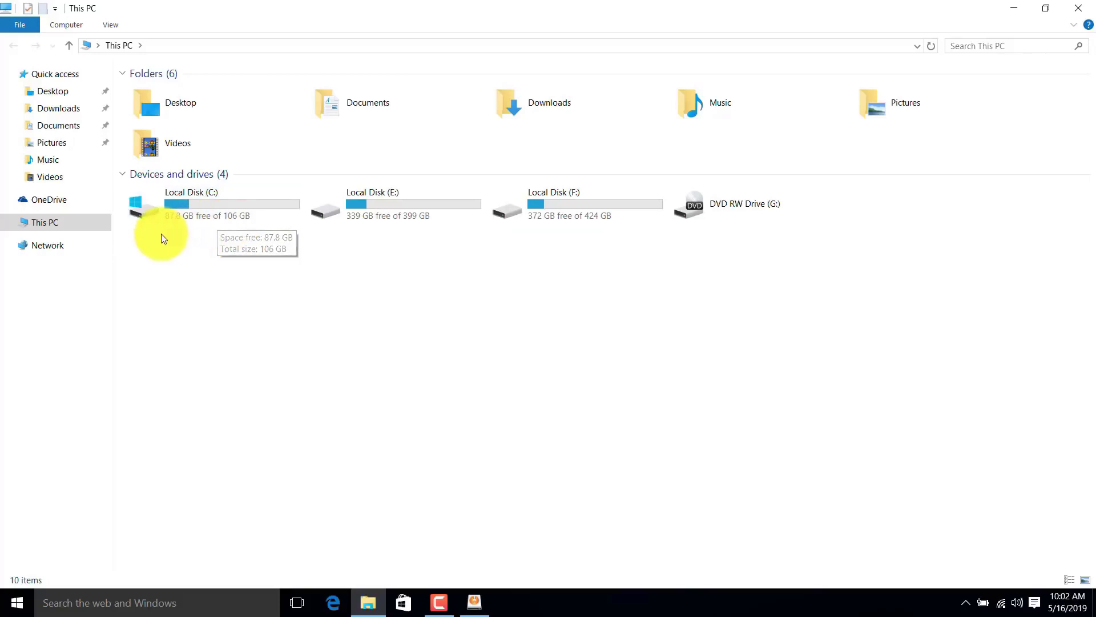
pyautogui.moveTo(263, 234); pyautogui.dragTo(278, 234)
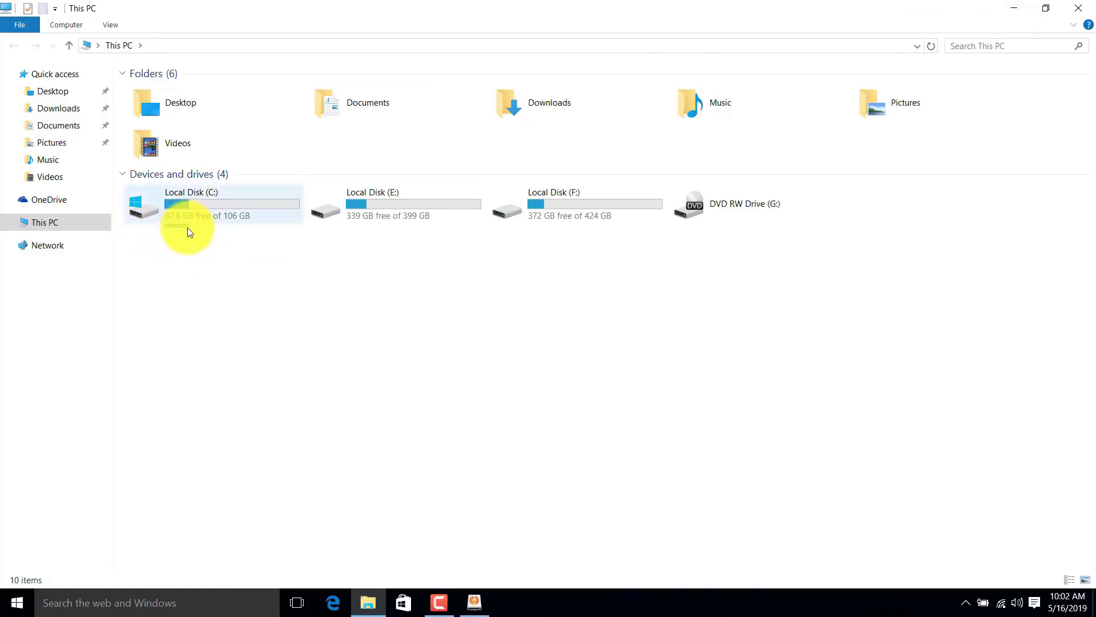
pyautogui.click(1076, 7)
# Set C: as the target hard disk and start installing Phoenix OS with a 32G data size
pyautogui.hotkey('alt', 'Down')
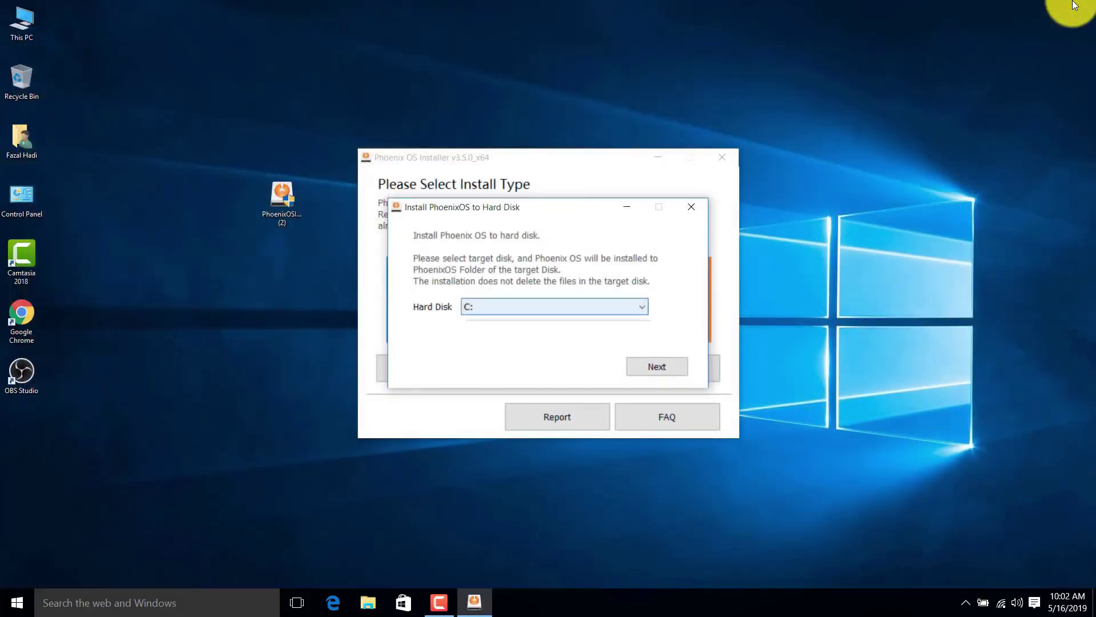
pyautogui.press('Return')
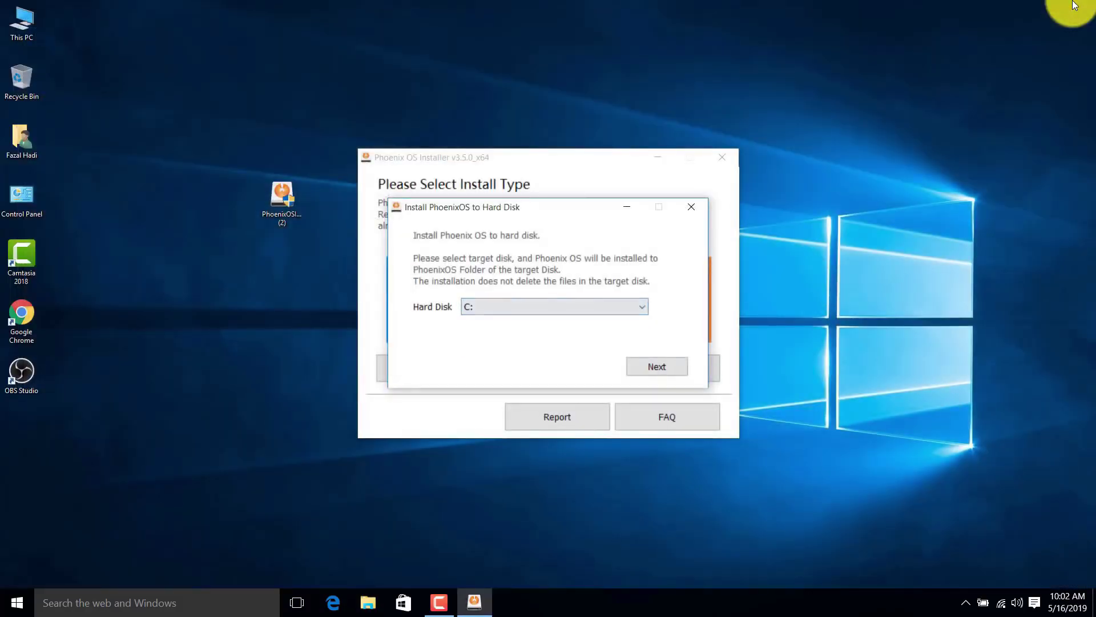
pyautogui.press('Return')
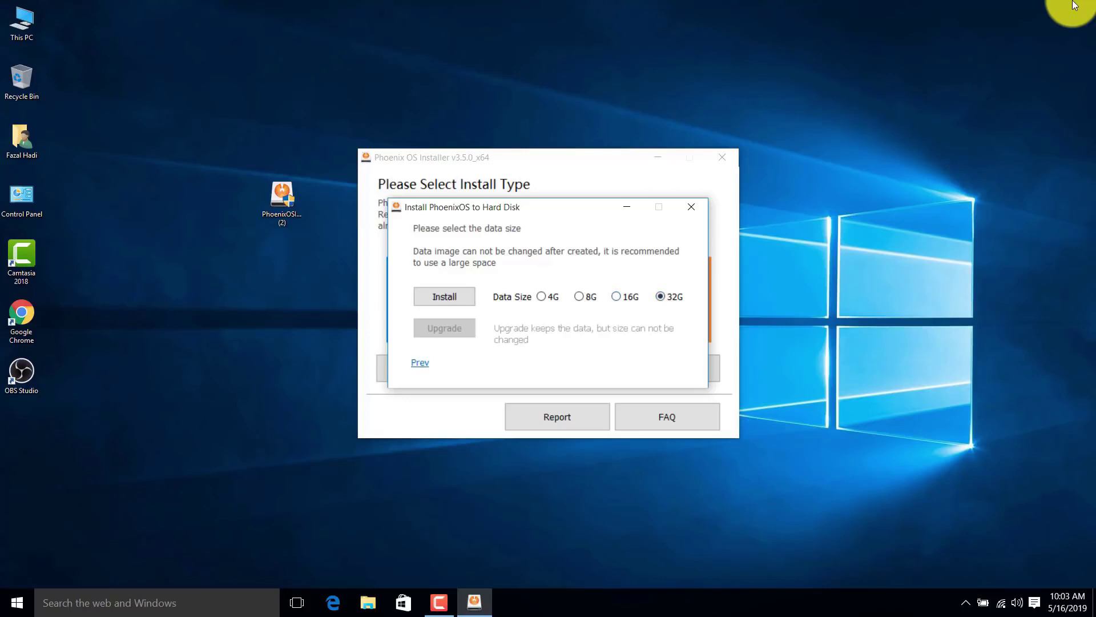
pyautogui.press('Tab')
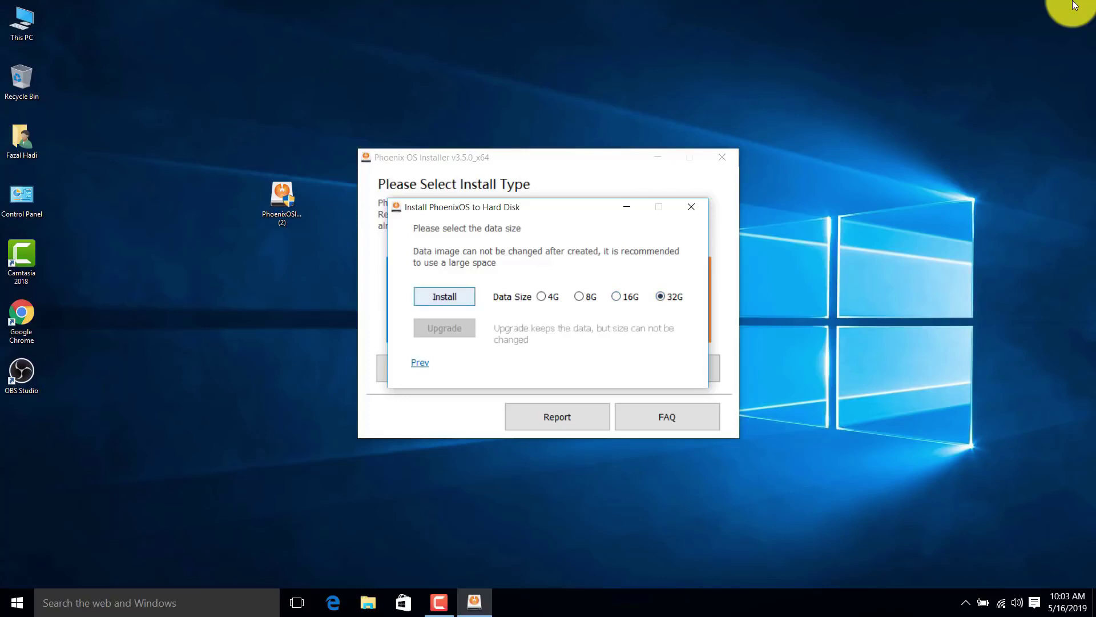
pyautogui.press('space')
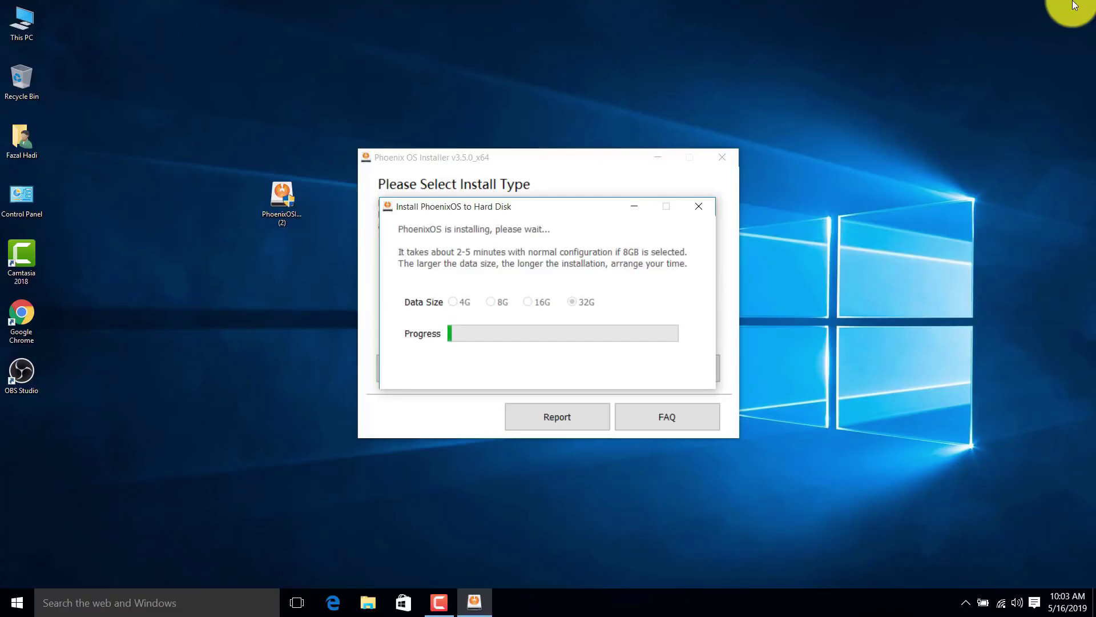
pyautogui.hotkey('alt', 'Tab')
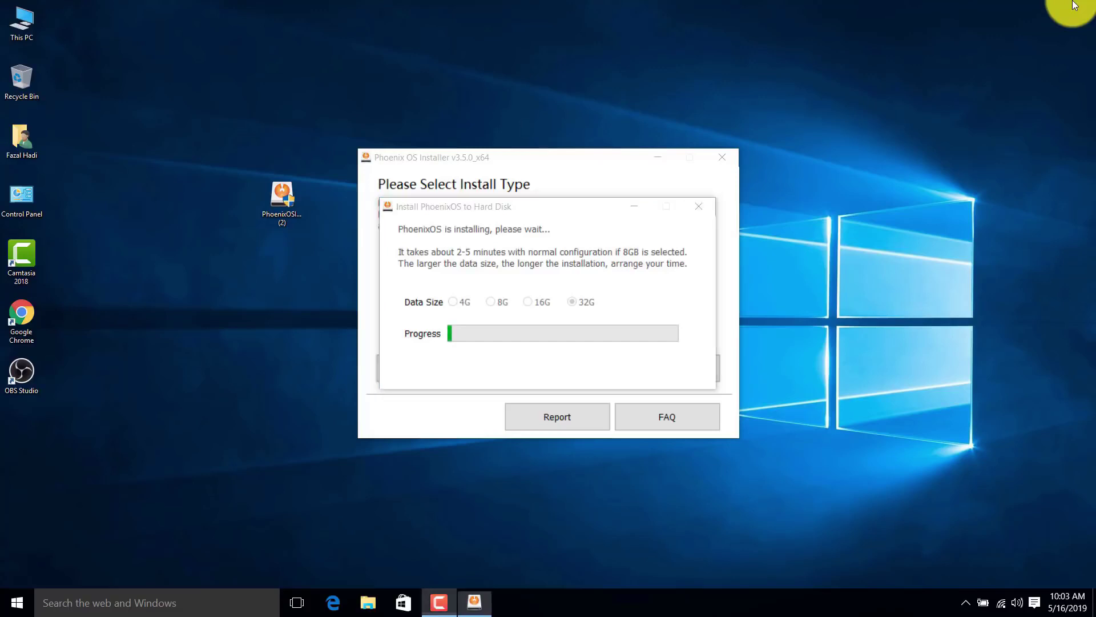
pyautogui.click(1041, 545)
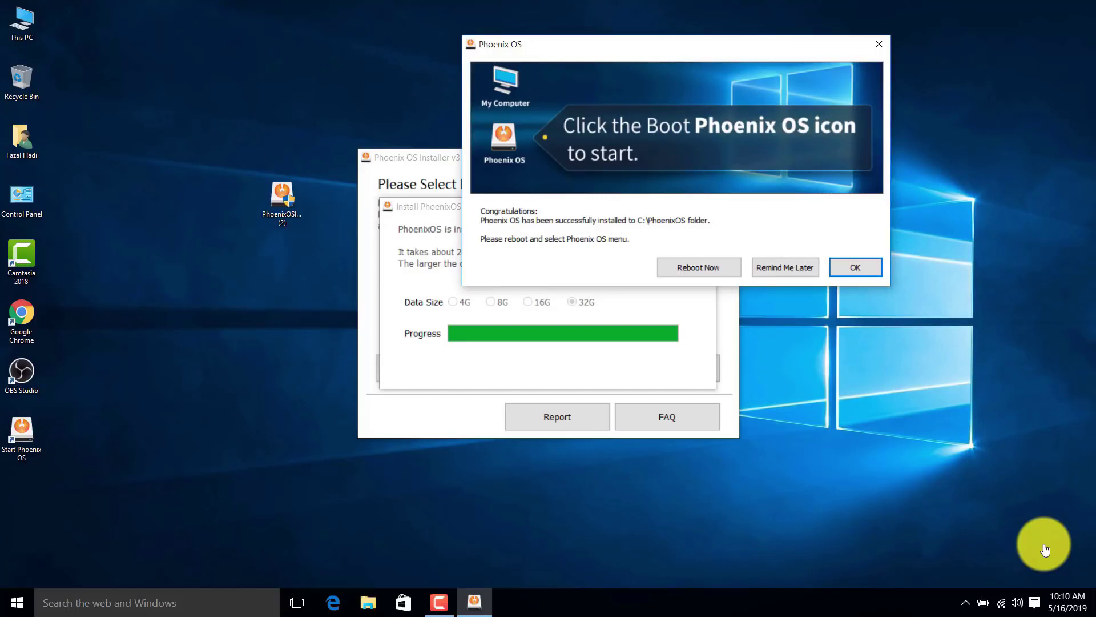
pyautogui.click(447, 605)
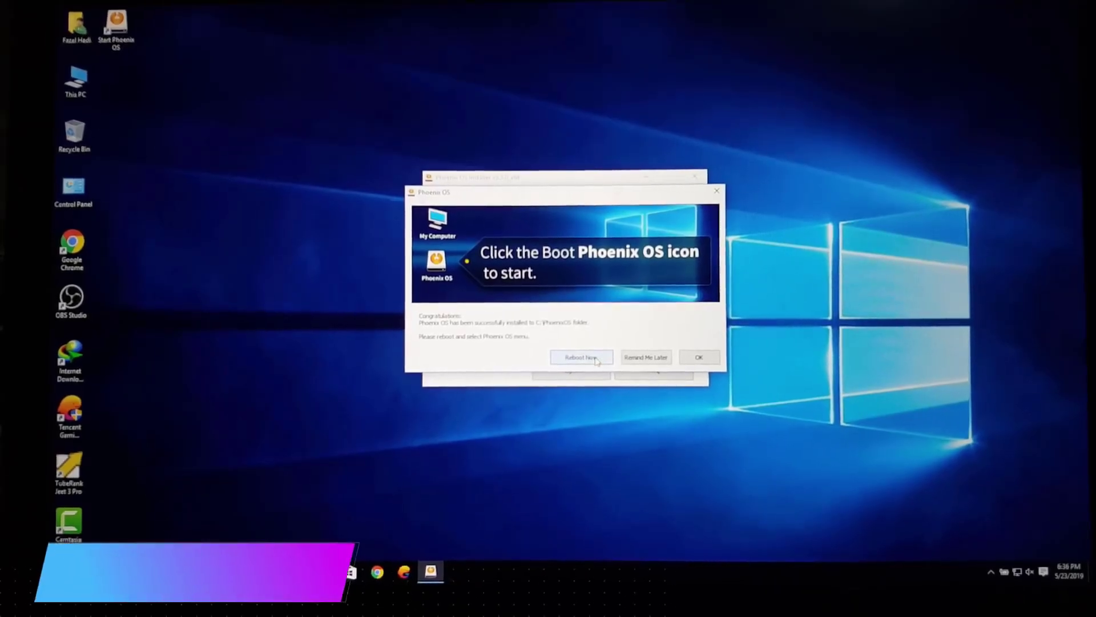
# Reboot the computer immediately from the Phoenix OS installation completion dialog
pyautogui.click(581, 356)
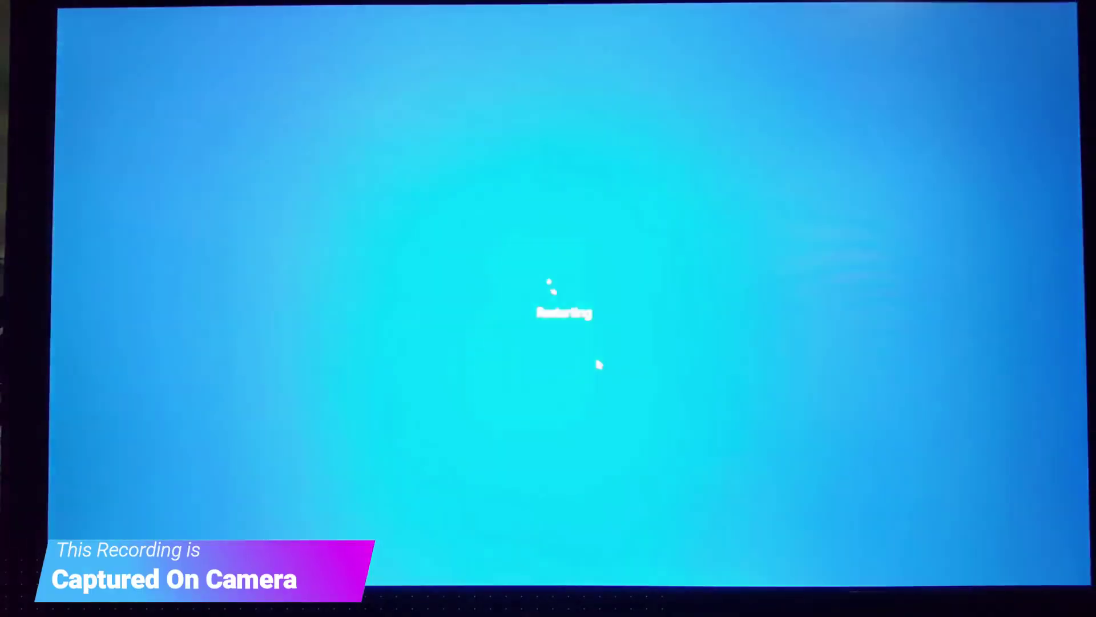